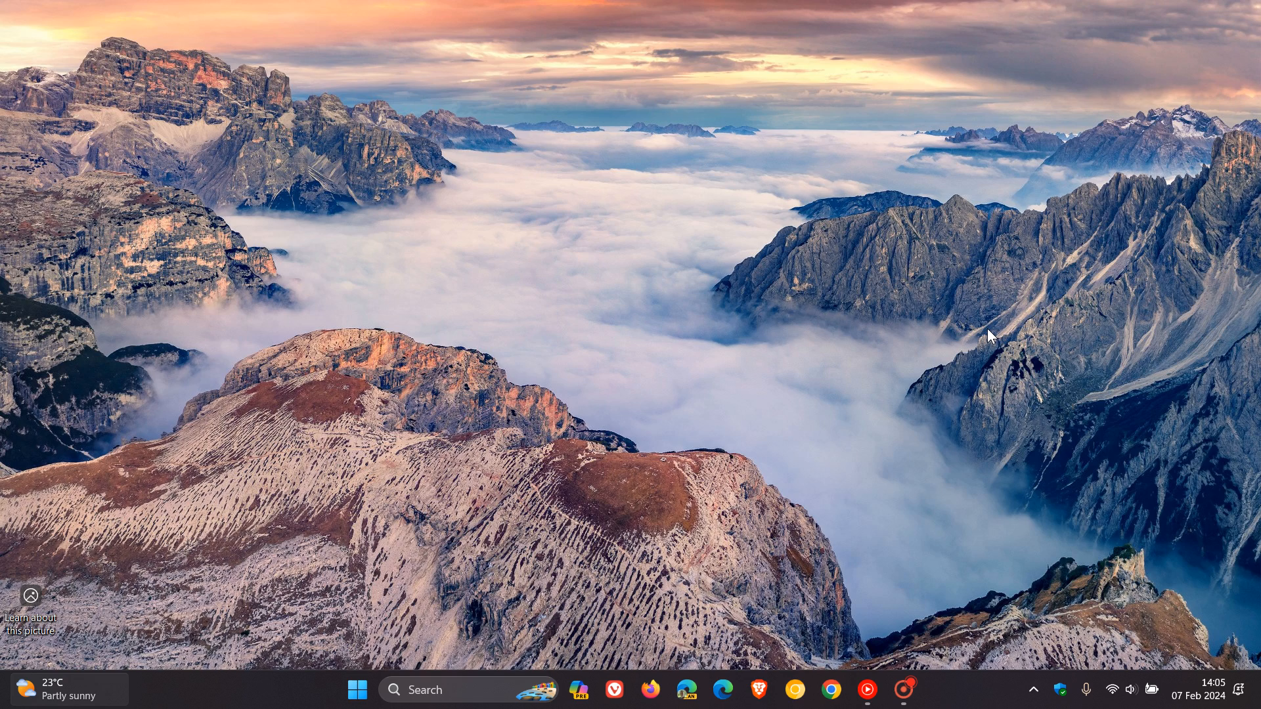
Bring up the Copilot sidebar from the taskbar with its greeting and suggested prompts.
{"action": "left_click", "coordinate": [578, 690]}
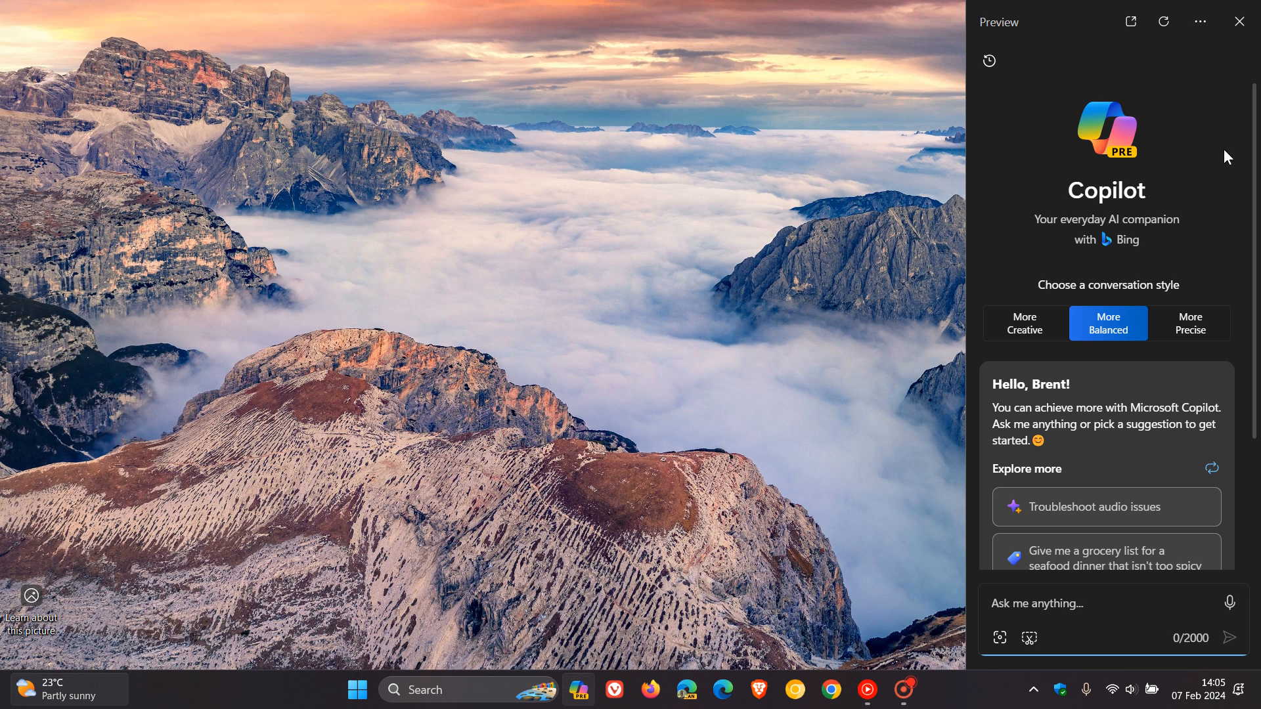
{"action": "scroll", "coordinate": [1107, 381], "scroll_direction": "down", "scroll_amount": 1}
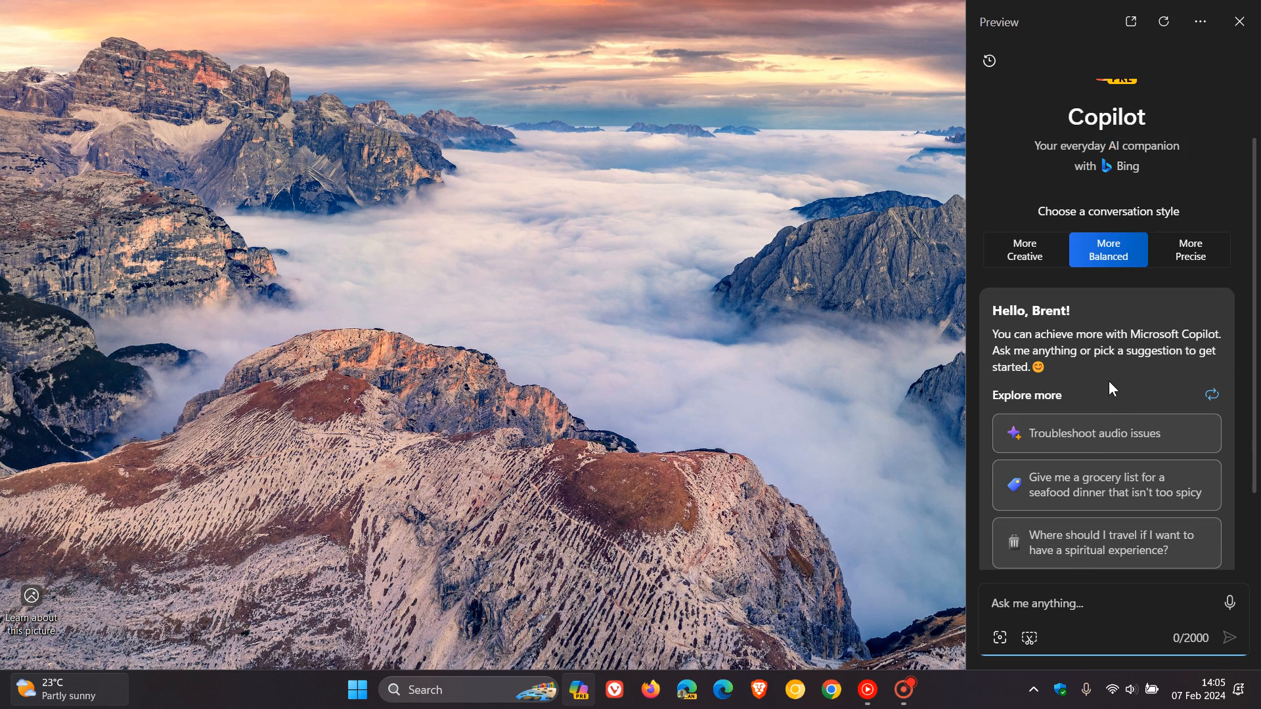
{"action": "scroll", "coordinate": [1163, 334], "scroll_direction": "down", "scroll_amount": 1}
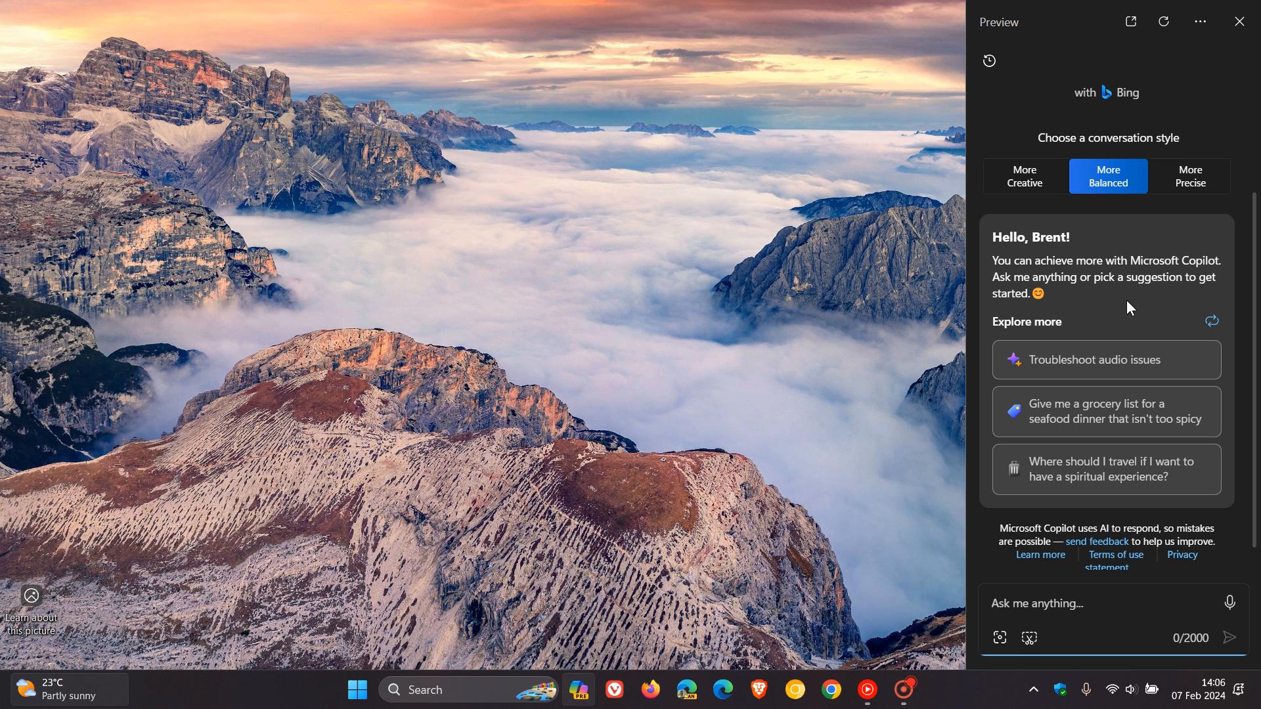
{"action": "scroll", "coordinate": [1127, 237], "scroll_direction": "up", "scroll_amount": 3}
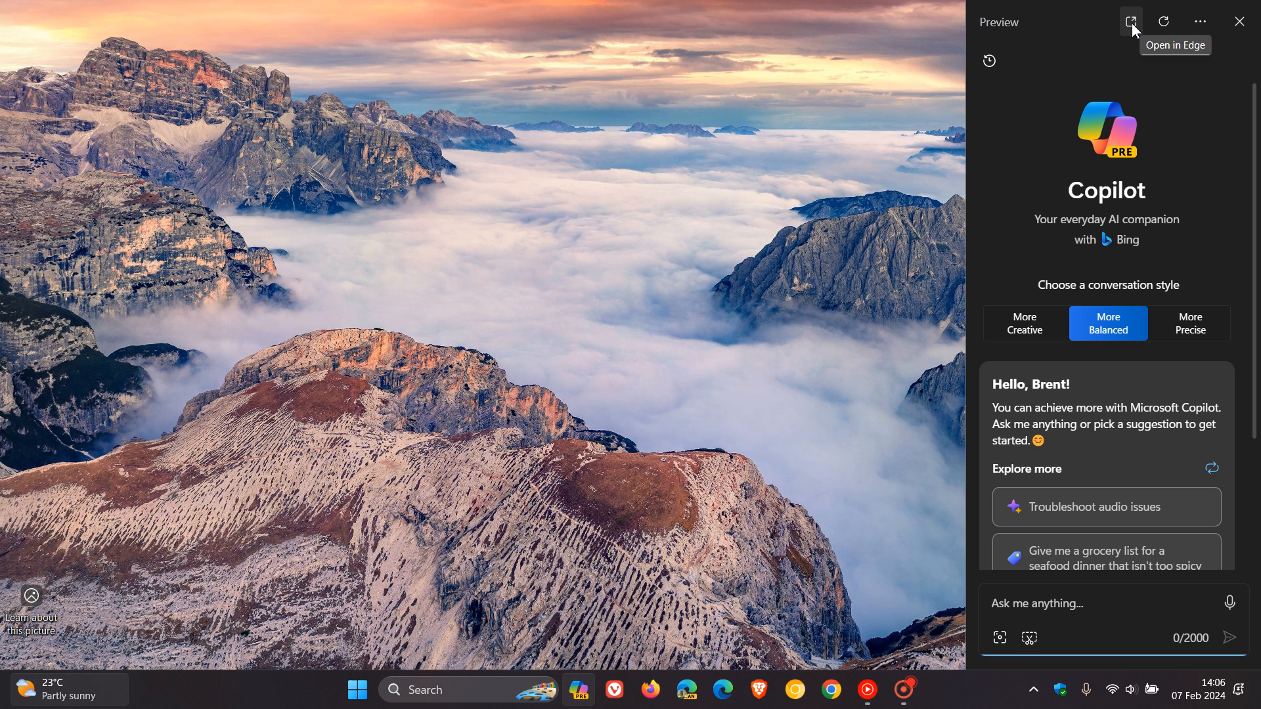
Move the Copilot chat into a full Edge page via Open in Edge, then minimize Edge.
{"action": "left_click", "coordinate": [1133, 23]}
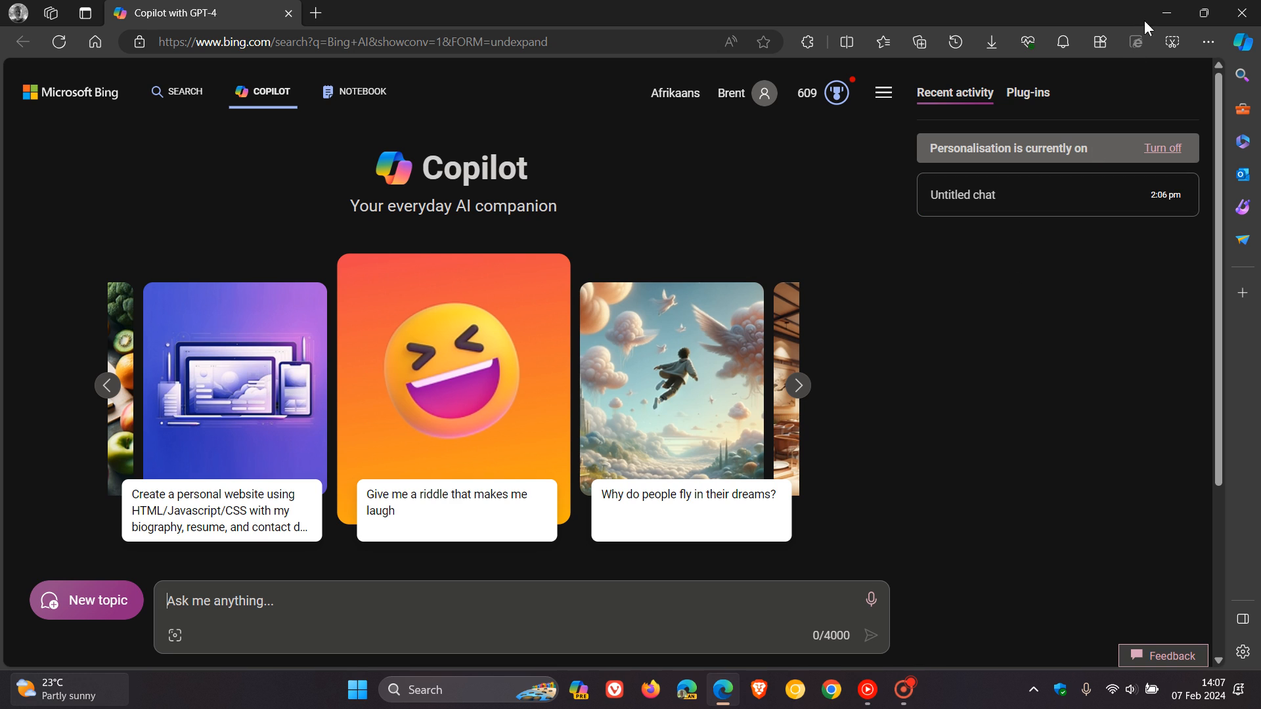
{"action": "left_click", "coordinate": [1166, 13]}
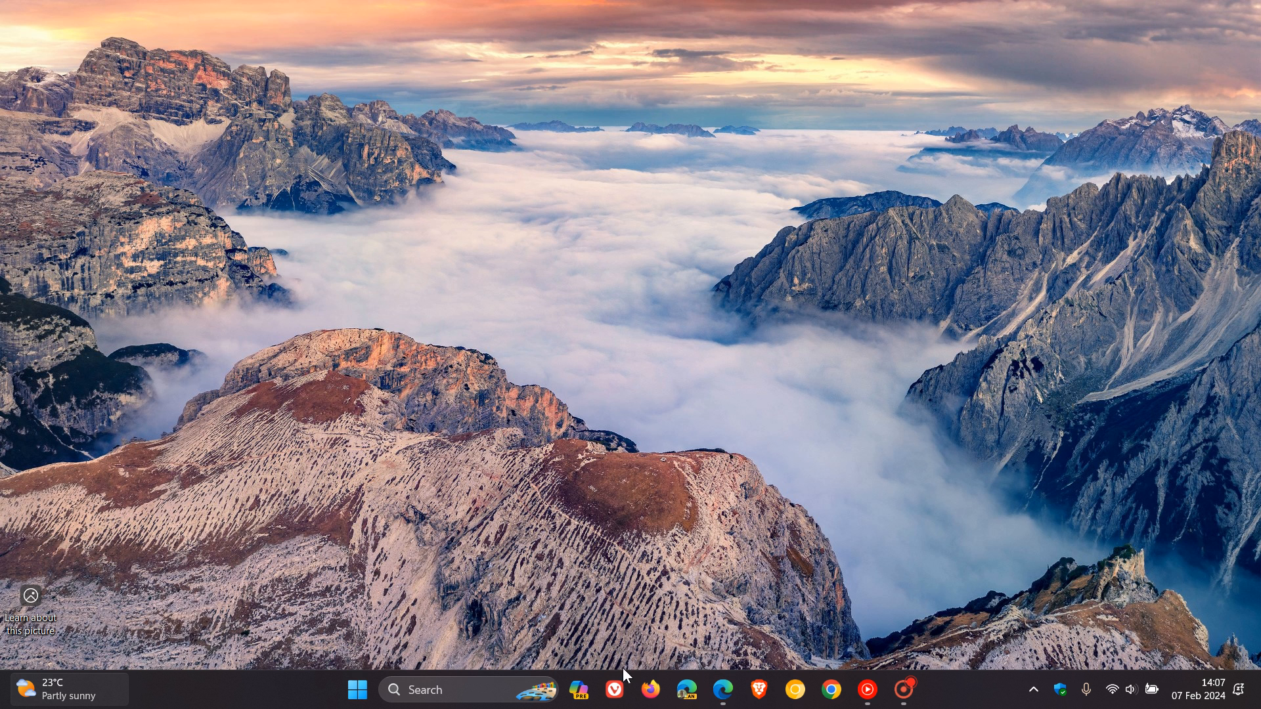
Reopen the Copilot sidebar and send it to Edge as a second Copilot tab.
{"action": "left_click", "coordinate": [579, 690]}
{"action": "left_click", "coordinate": [1133, 22]}
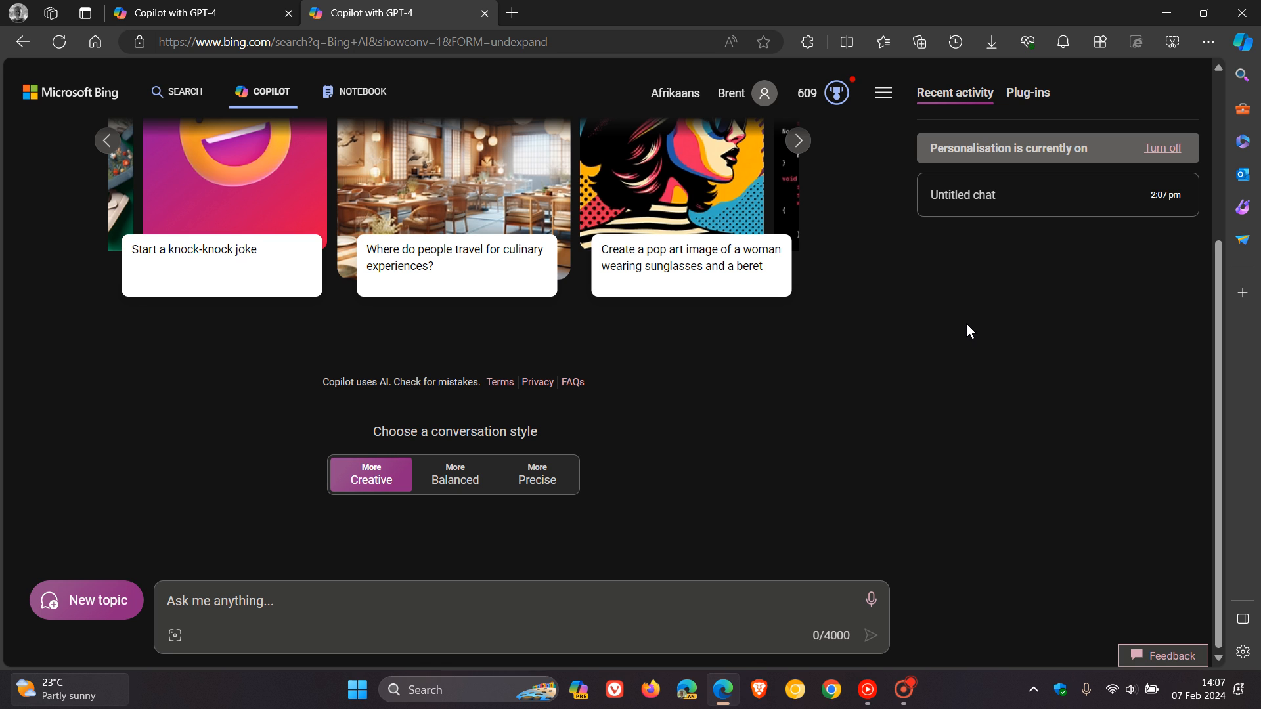
Launch Copilot from the taskbar Search panel as a third Edge tab, then minimize Edge.
{"action": "left_click", "coordinate": [1163, 12]}
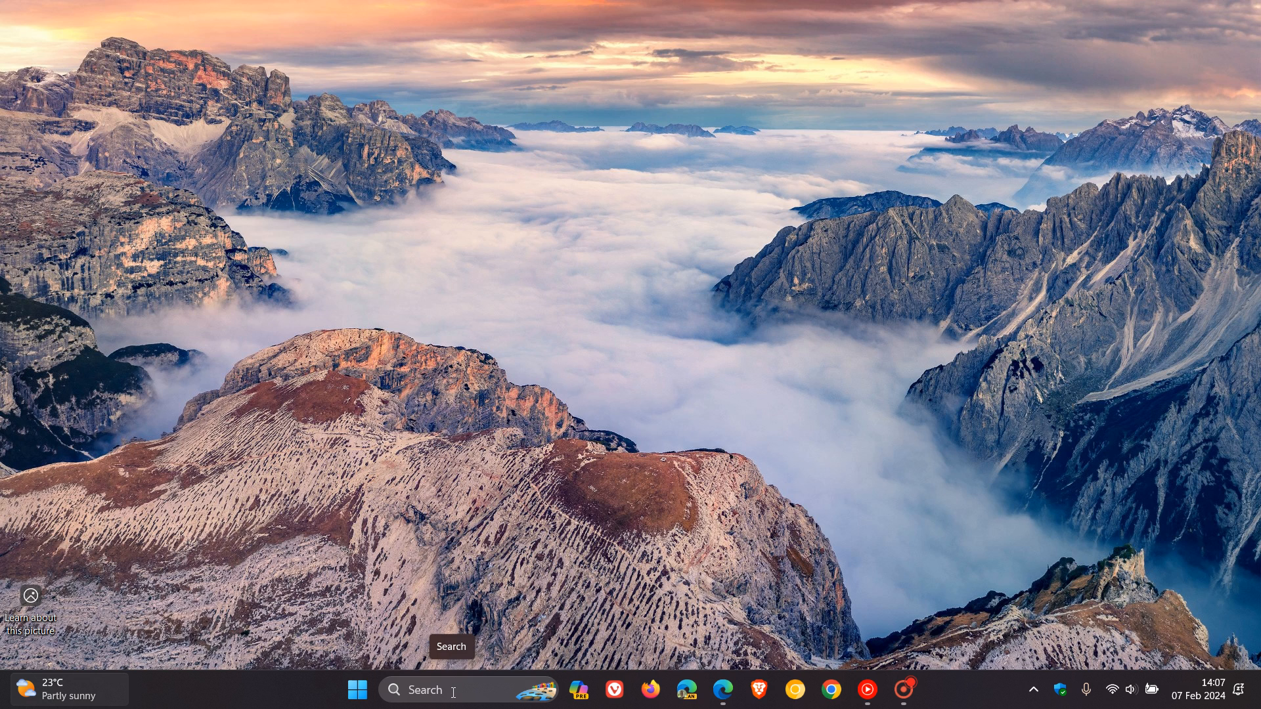
{"action": "left_click", "coordinate": [453, 693]}
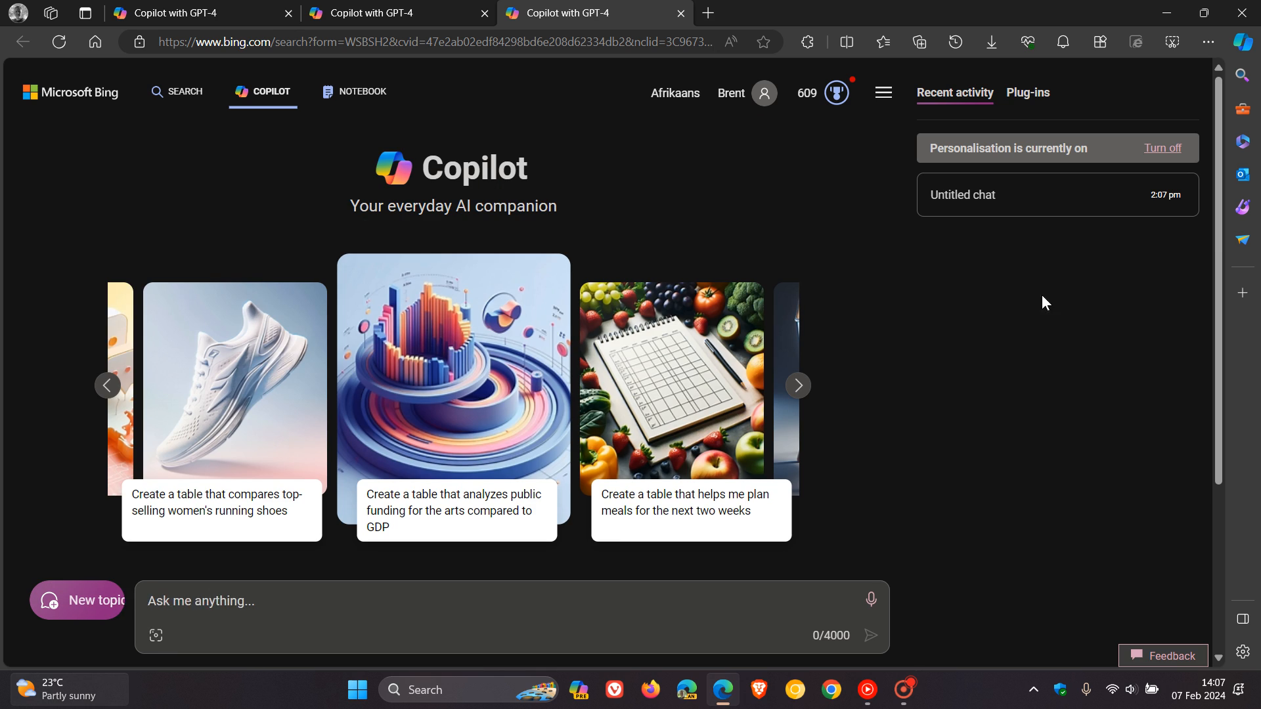
{"action": "left_click", "coordinate": [1165, 13]}
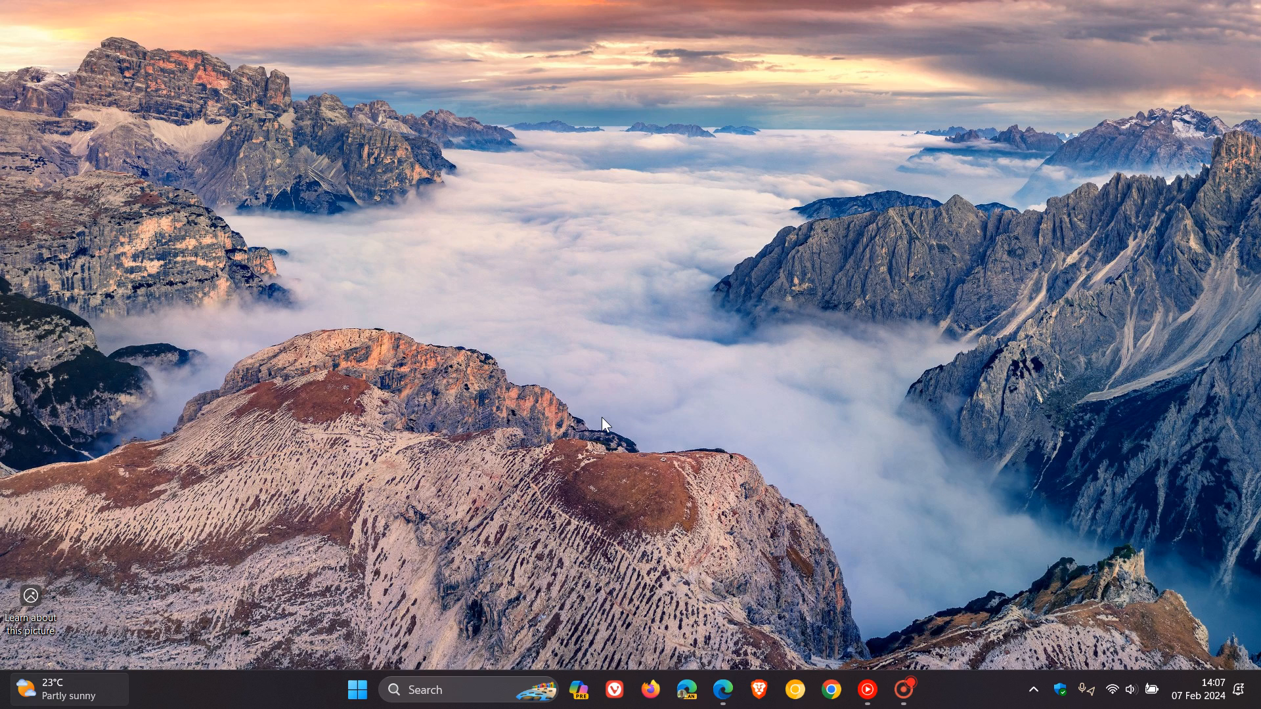
{"action": "left_click", "coordinate": [580, 690]}
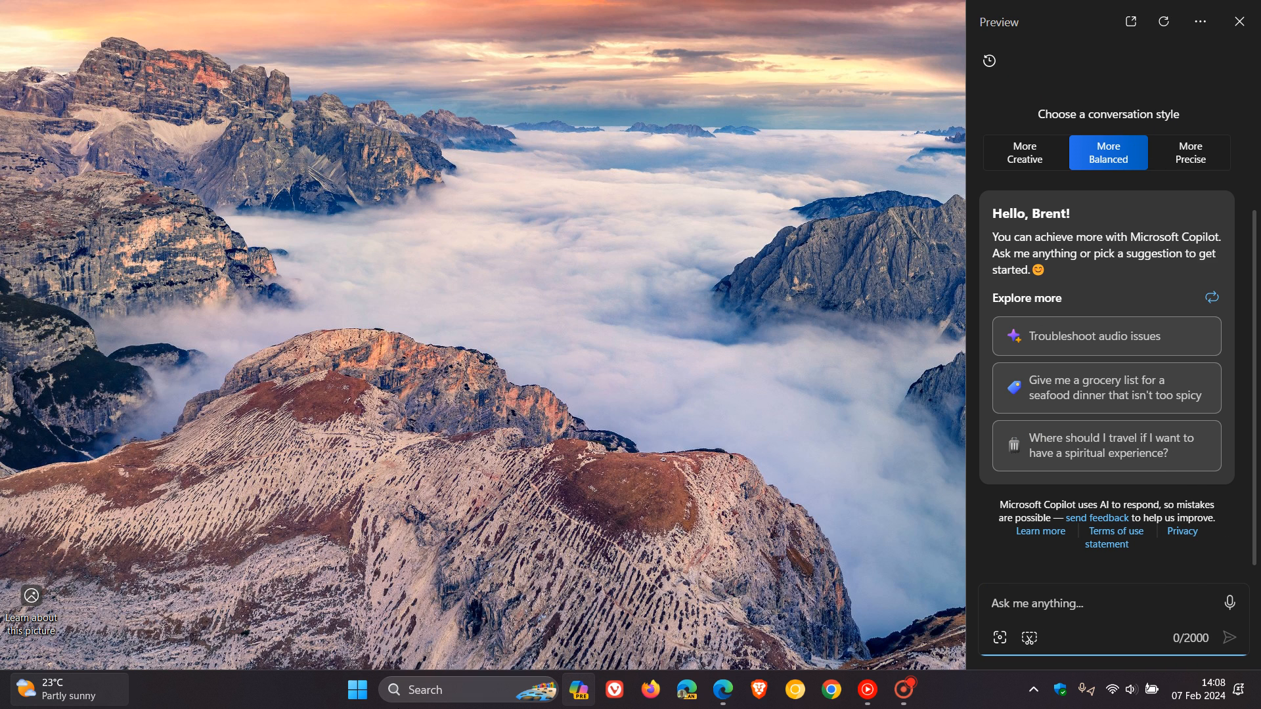
{"action": "left_click", "coordinate": [424, 690]}
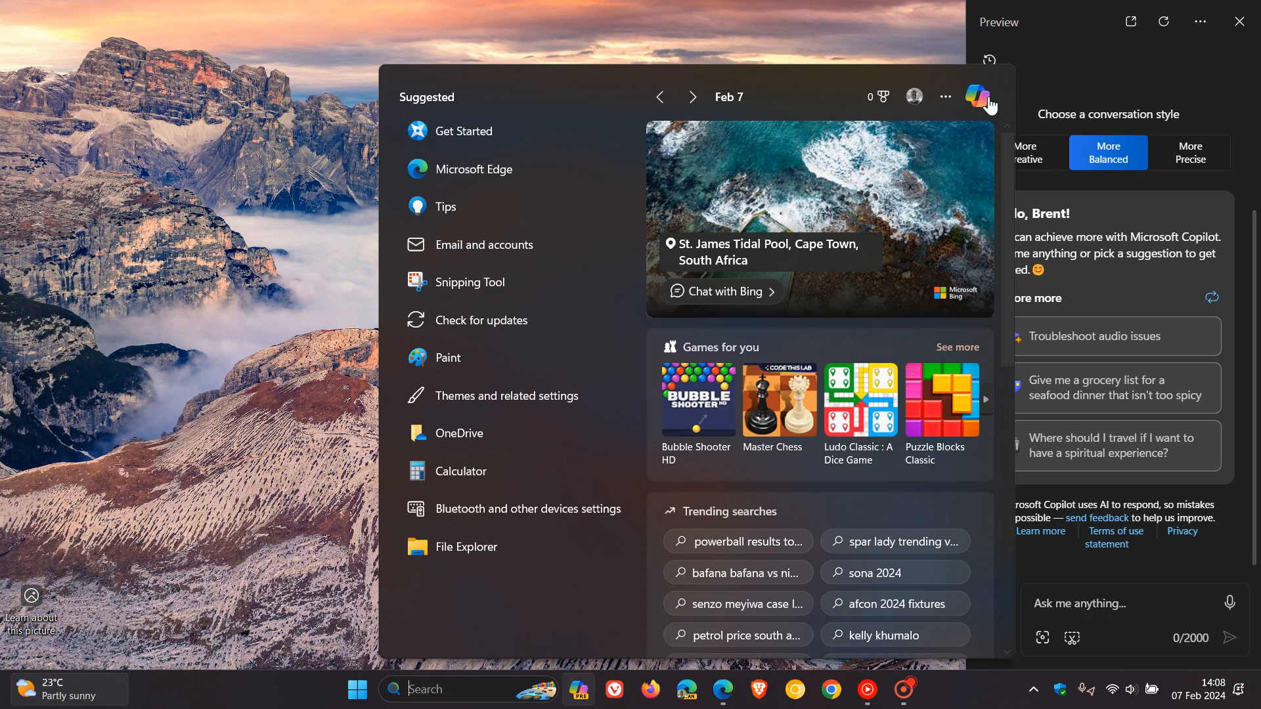
{"action": "left_click", "coordinate": [1240, 22]}
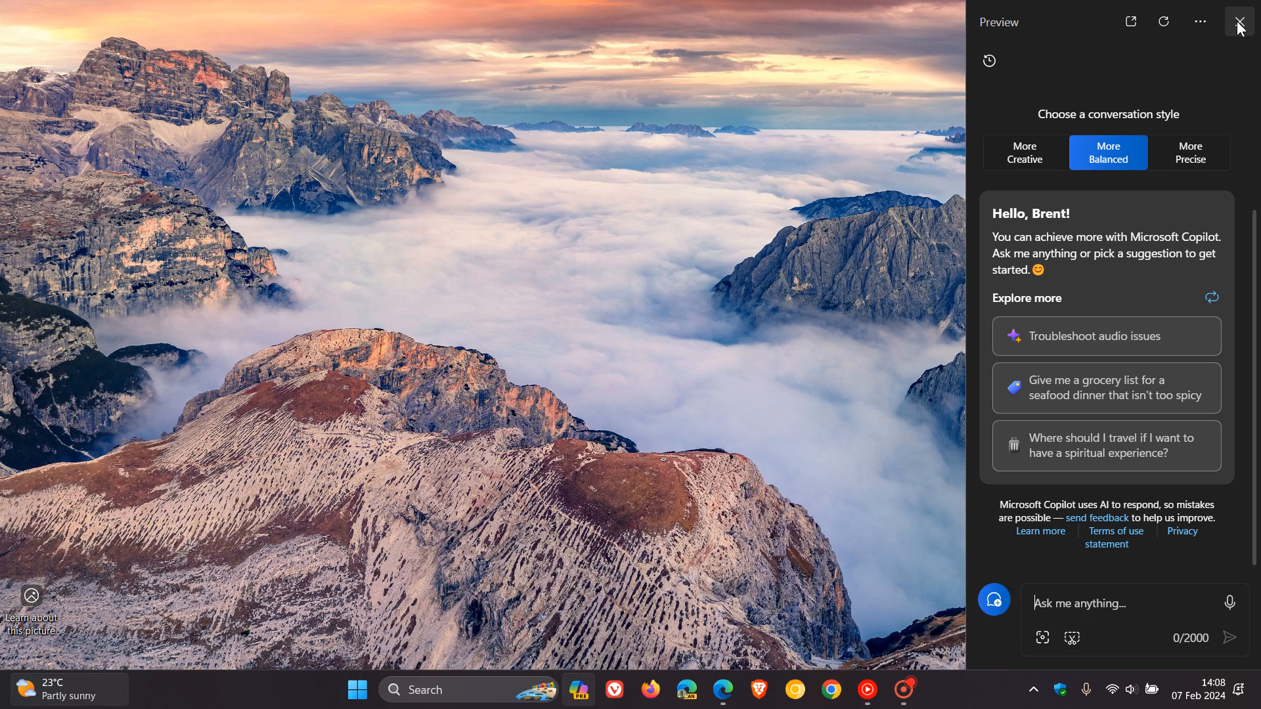
{"action": "left_click", "coordinate": [1240, 22]}
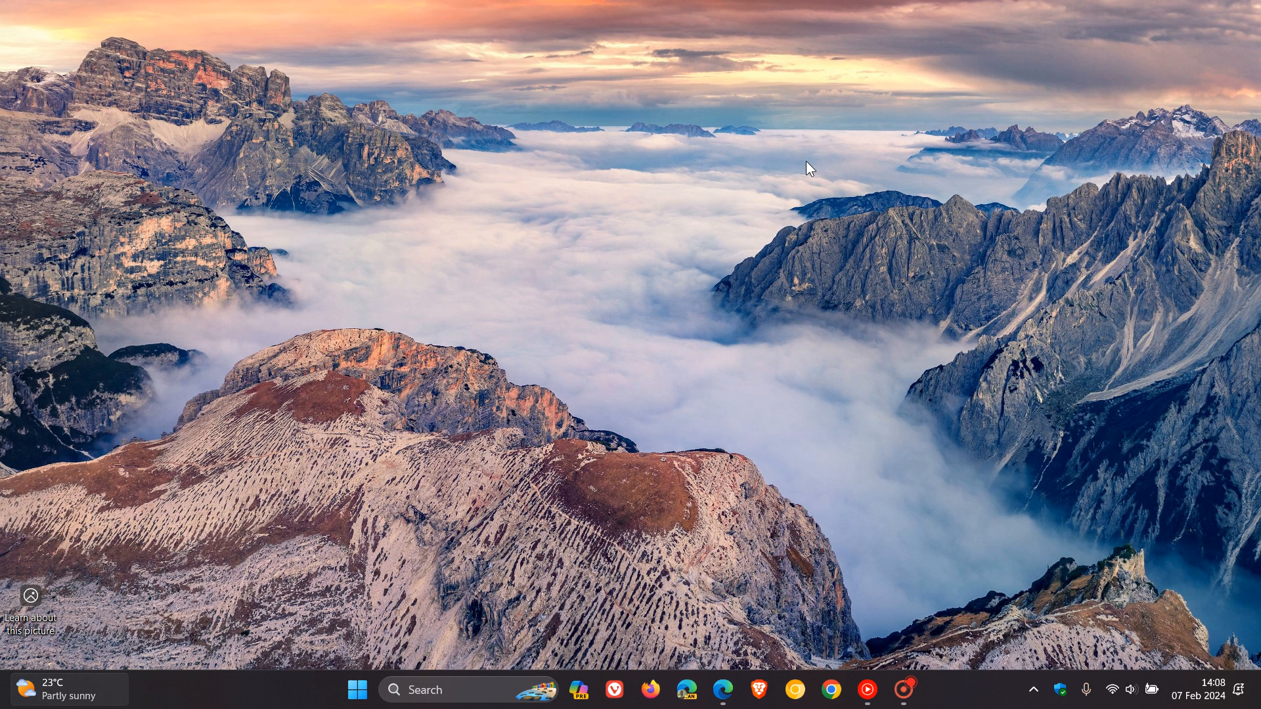